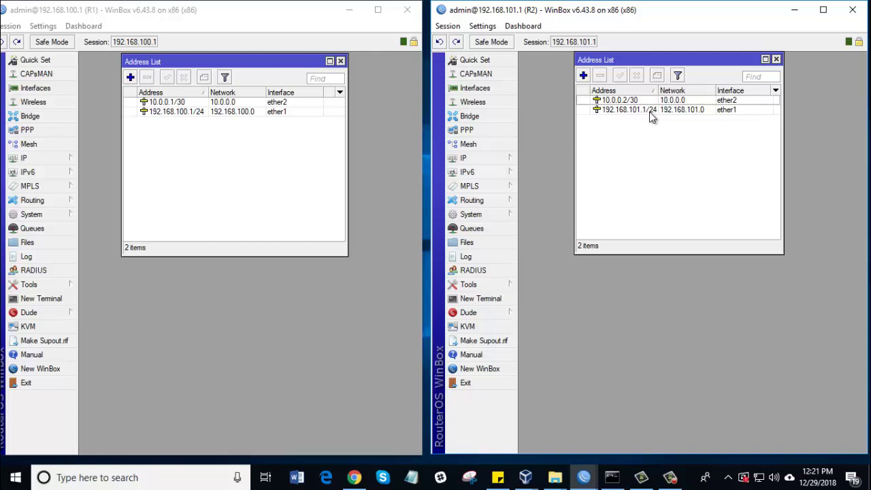
Ping R2's LAN address 192.168.101.1 from a new terminal on R1, with R1's address list closed.
{"action": "left_click", "coordinate": [637, 112]}
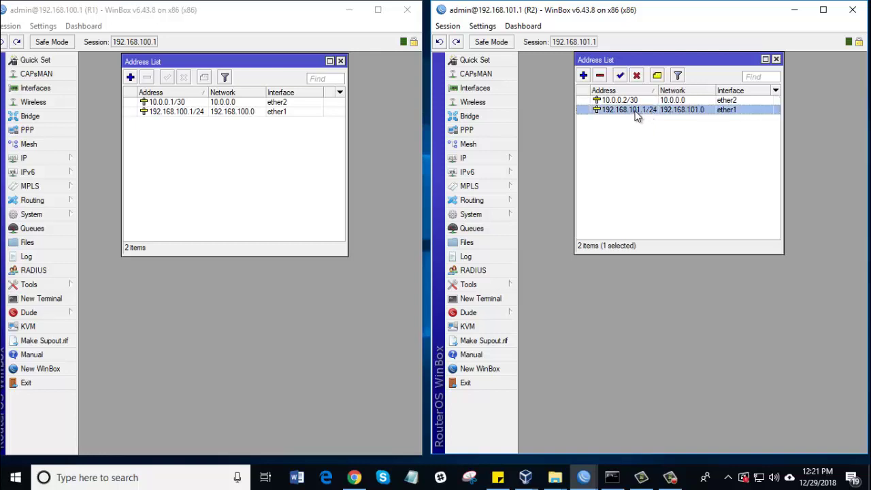
{"action": "left_click", "coordinate": [173, 113]}
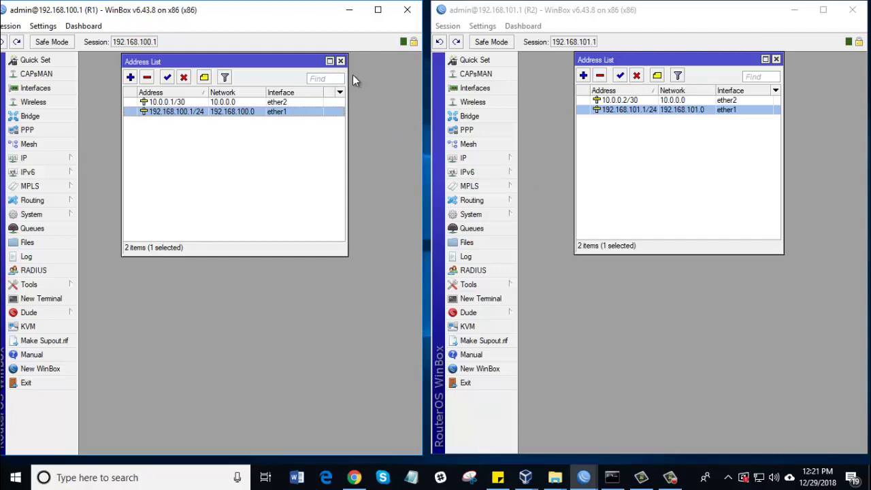
{"action": "left_click", "coordinate": [340, 61]}
{"action": "left_click", "coordinate": [58, 298]}
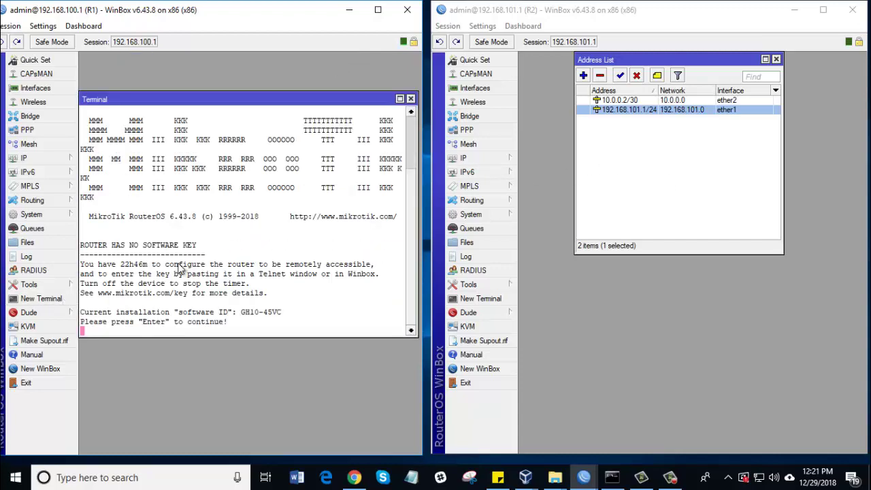
{"action": "key", "text": "Return"}
{"action": "key", "text": "Return"}
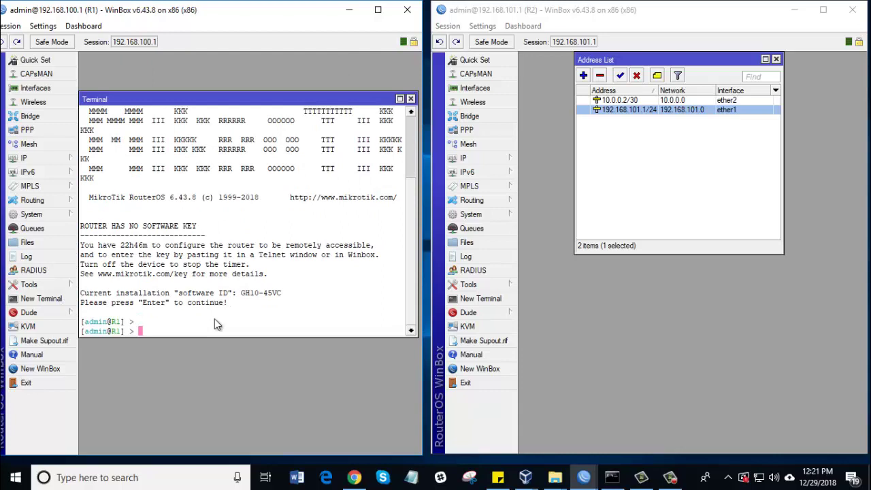
{"action": "type", "text": "ping 192.168.101.1"}
{"action": "key", "text": "Return"}
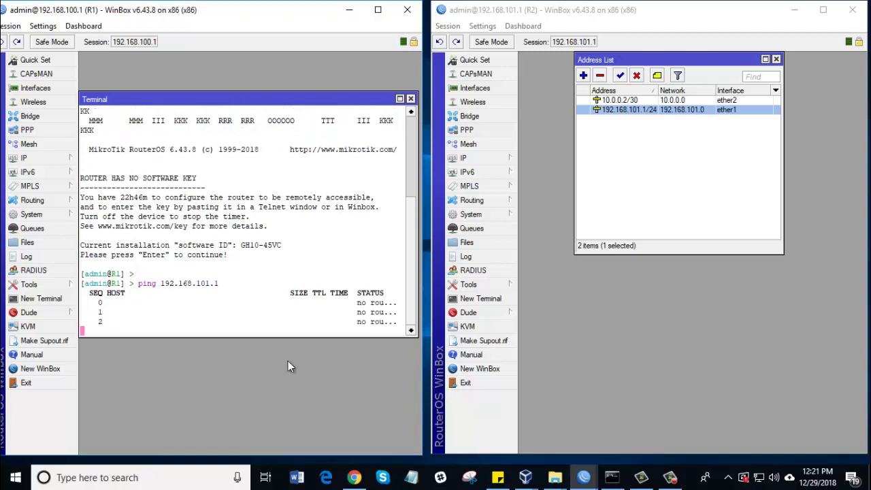
{"action": "left_click_drag", "start_coordinate": [419, 290], "coordinate": [419, 293]}
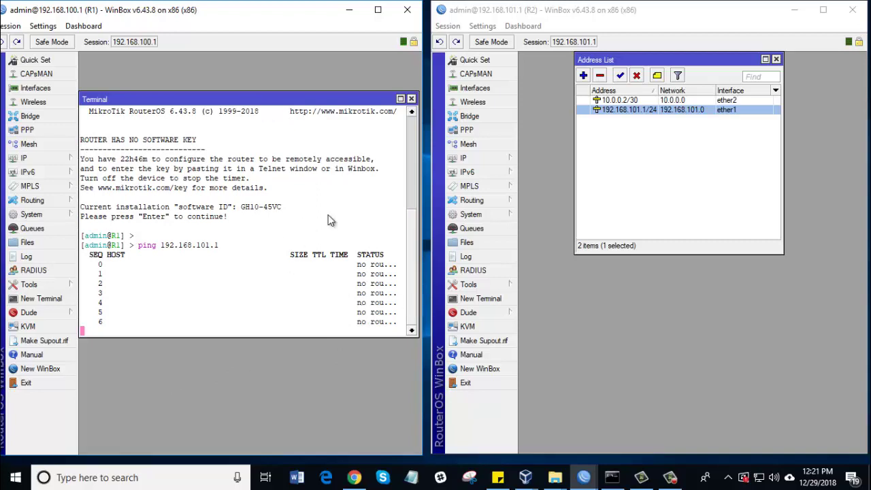
{"action": "left_click", "coordinate": [411, 99]}
Inspect R1's IP route list for a route to R2's LAN.
{"action": "left_click", "coordinate": [38, 158]}
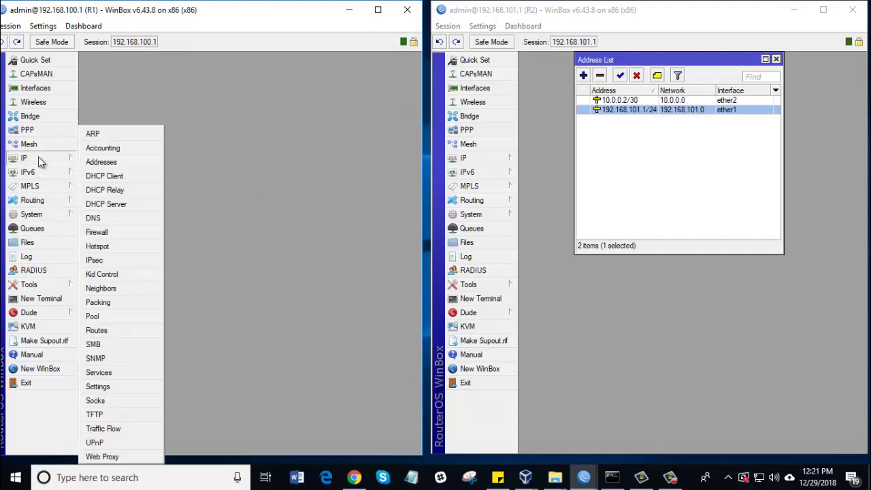
{"action": "left_click", "coordinate": [98, 331]}
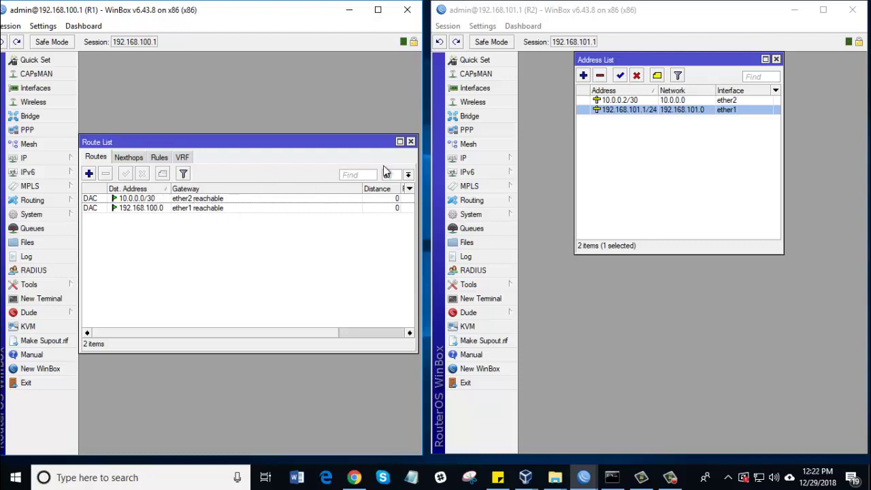
{"action": "left_click", "coordinate": [411, 143]}
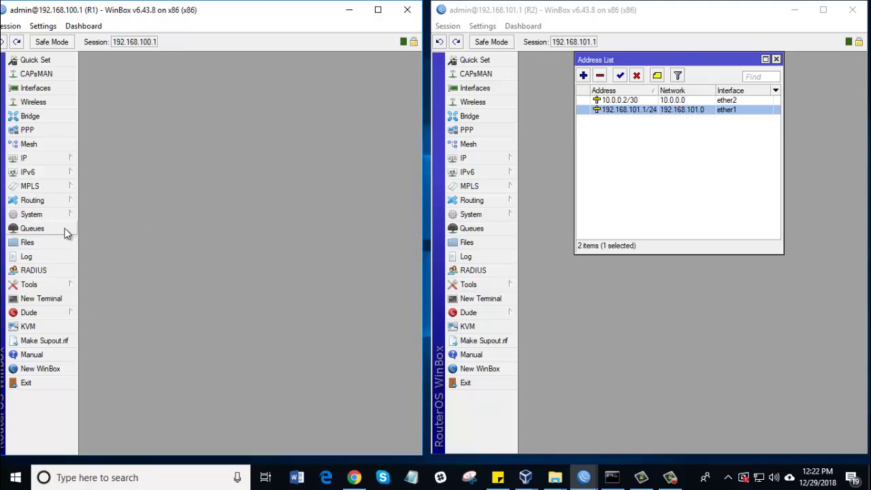
Open R1's OSPF settings and IP address list, arranged so that the addresses stay readable above the OSPF window.
{"action": "left_click", "coordinate": [47, 217]}
{"action": "left_click", "coordinate": [34, 200]}
{"action": "left_click", "coordinate": [96, 272]}
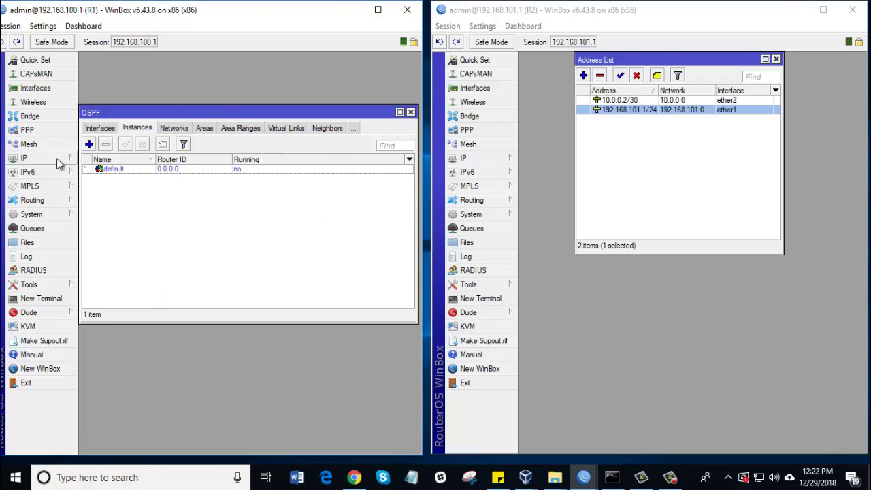
{"action": "left_click_drag", "start_coordinate": [165, 114], "coordinate": [160, 216]}
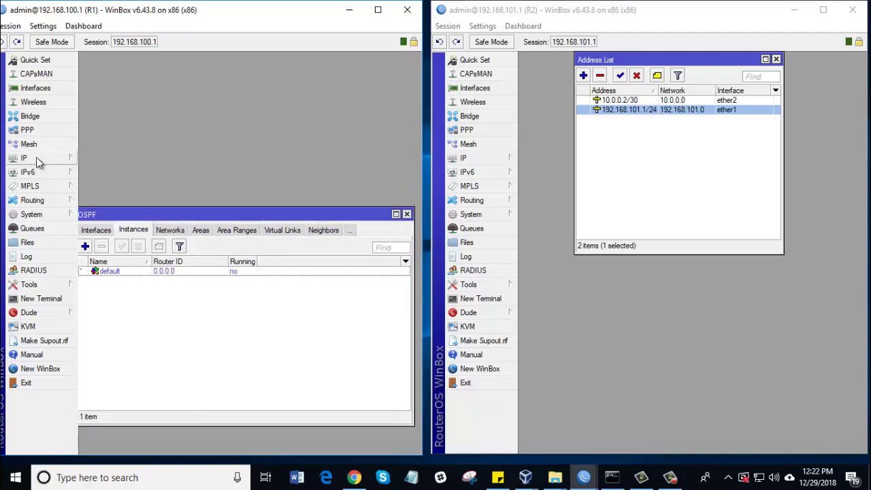
{"action": "left_click", "coordinate": [37, 161]}
{"action": "left_click", "coordinate": [103, 161]}
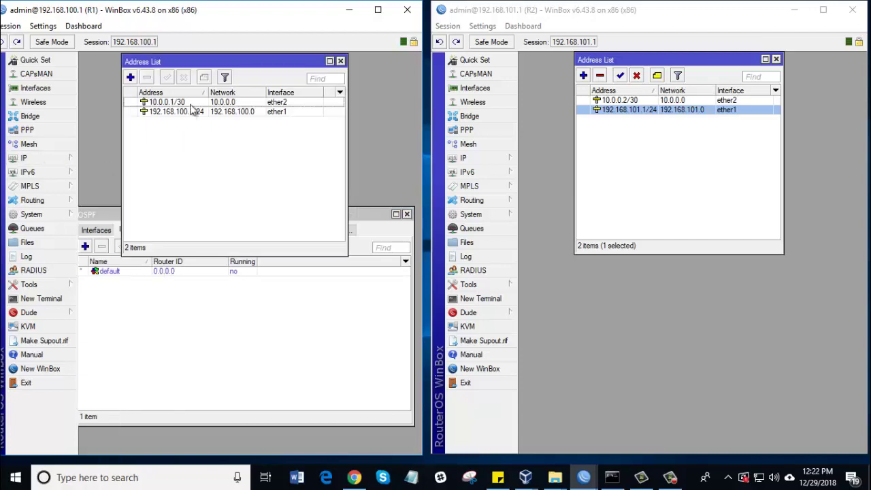
{"action": "left_click_drag", "start_coordinate": [359, 216], "coordinate": [378, 250]}
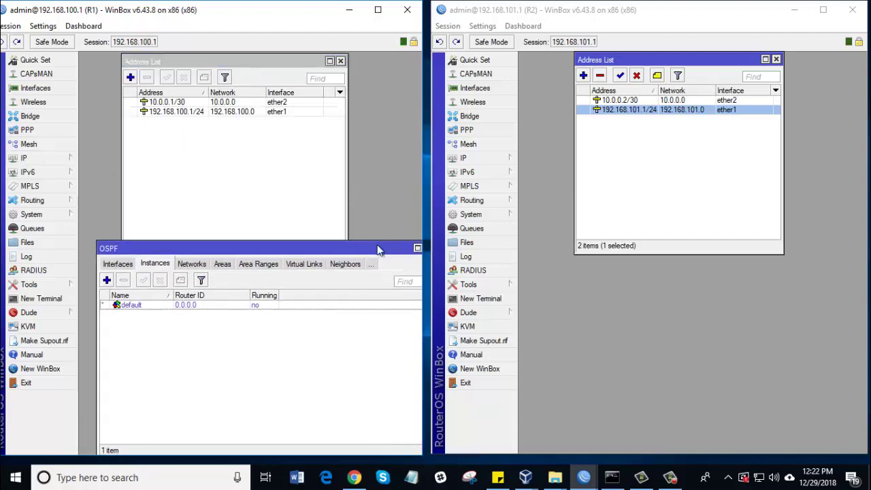
Add the OSPF network 10.0.0.0/30 in the backbone area on R1.
{"action": "left_click", "coordinate": [117, 265]}
{"action": "left_click", "coordinate": [166, 265]}
{"action": "left_click", "coordinate": [192, 264]}
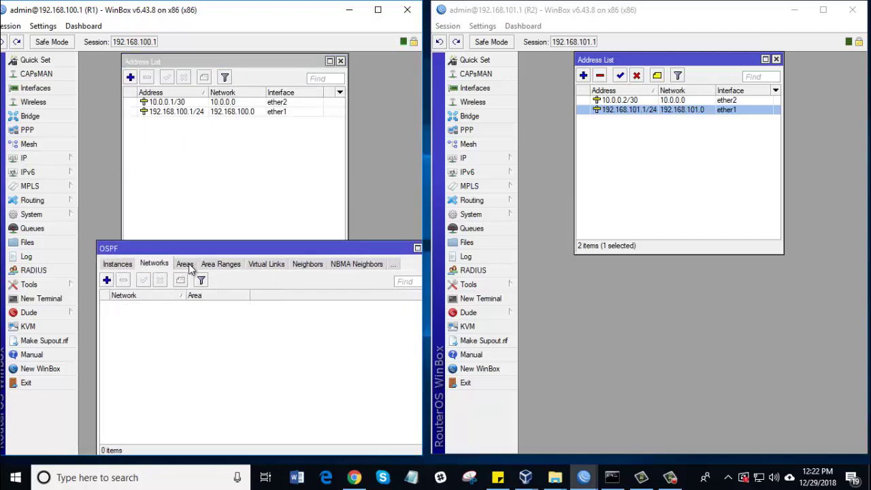
{"action": "left_click", "coordinate": [106, 281]}
{"action": "left_click_drag", "start_coordinate": [246, 147], "coordinate": [216, 243]}
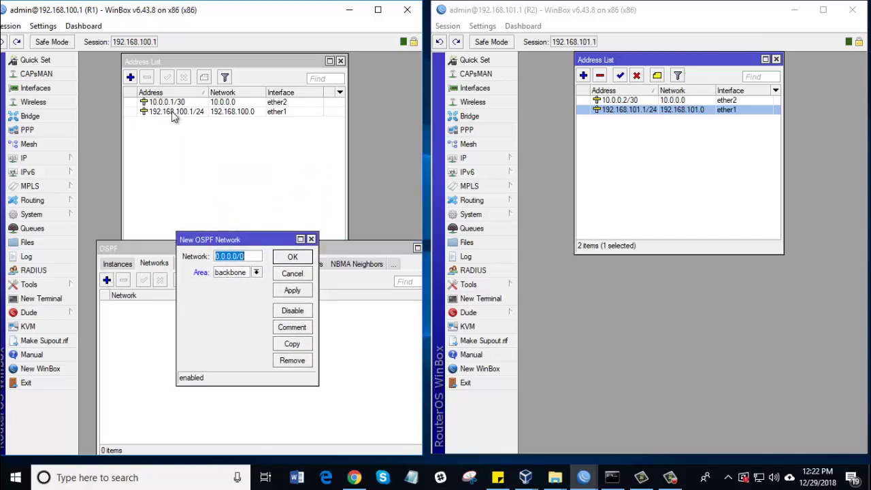
{"action": "type", "text": "10"}
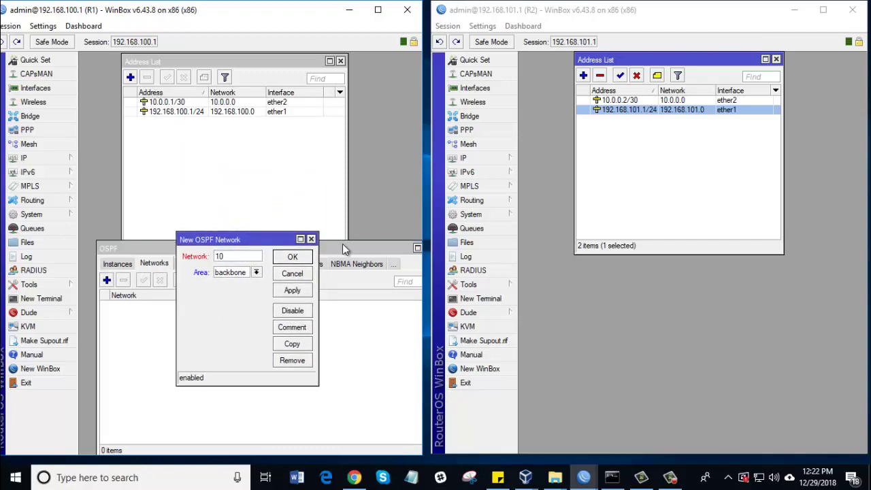
{"action": "type", "text": ".0.0.0/30"}
{"action": "left_click", "coordinate": [292, 291]}
{"action": "left_click", "coordinate": [292, 257]}
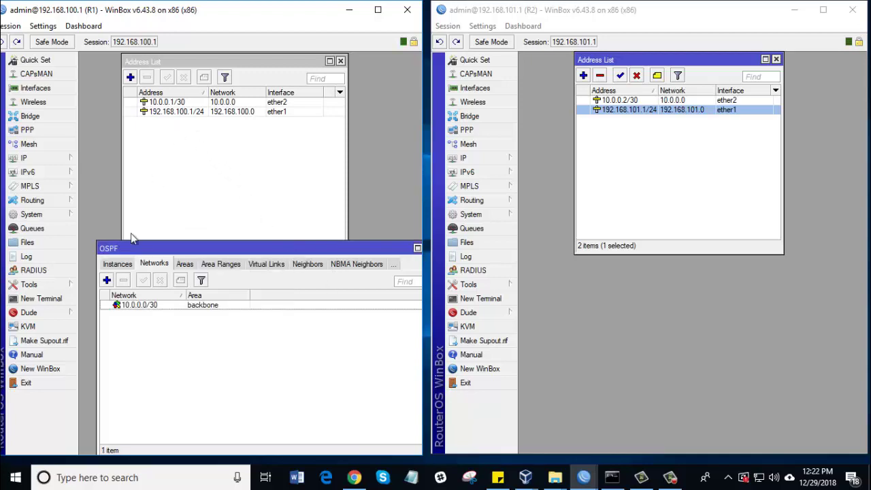
Add a second OSPF network on R1, 192.168.100.0, in the backbone area.
{"action": "left_click", "coordinate": [107, 280]}
{"action": "left_click_drag", "start_coordinate": [243, 236], "coordinate": [254, 307]}
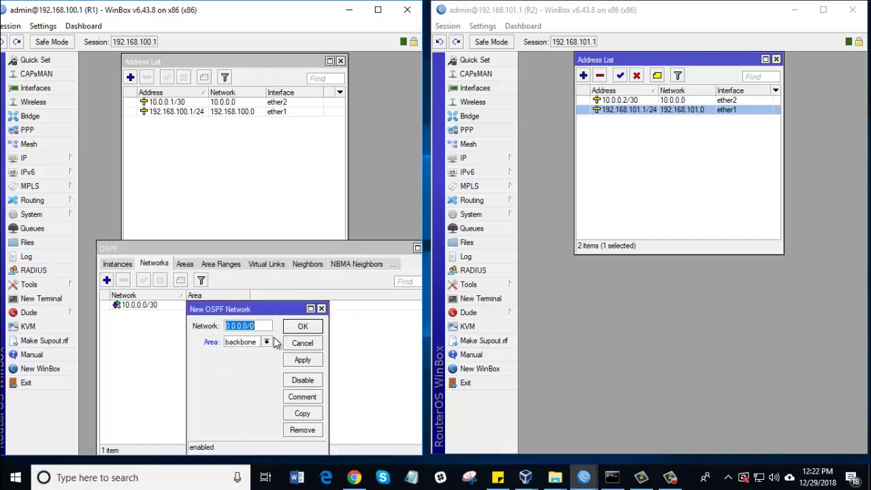
{"action": "type", "text": "192.168.100.0"}
{"action": "left_click", "coordinate": [302, 359]}
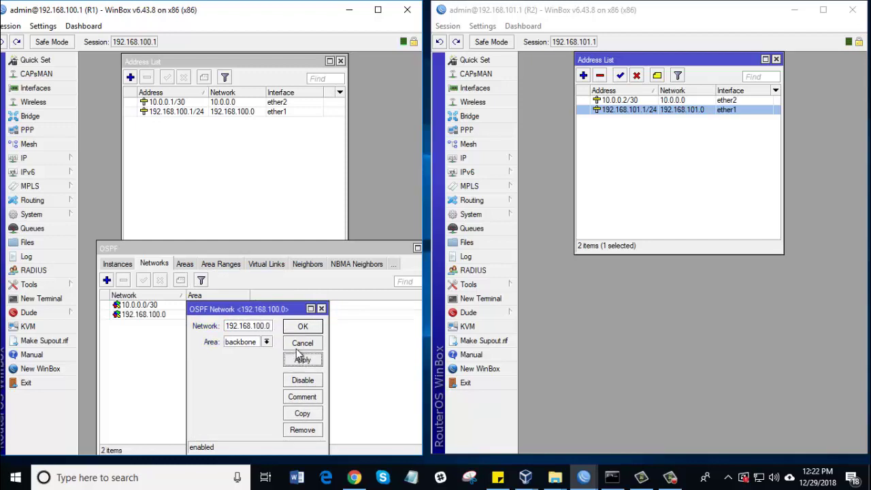
{"action": "left_click", "coordinate": [302, 327]}
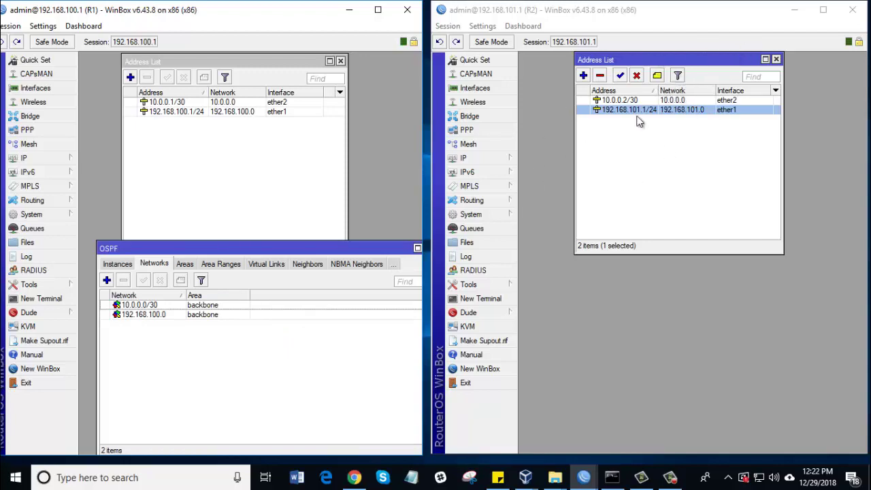
Open the OSPF networks list on R2 and place it below the router's address list.
{"action": "left_click", "coordinate": [479, 202]}
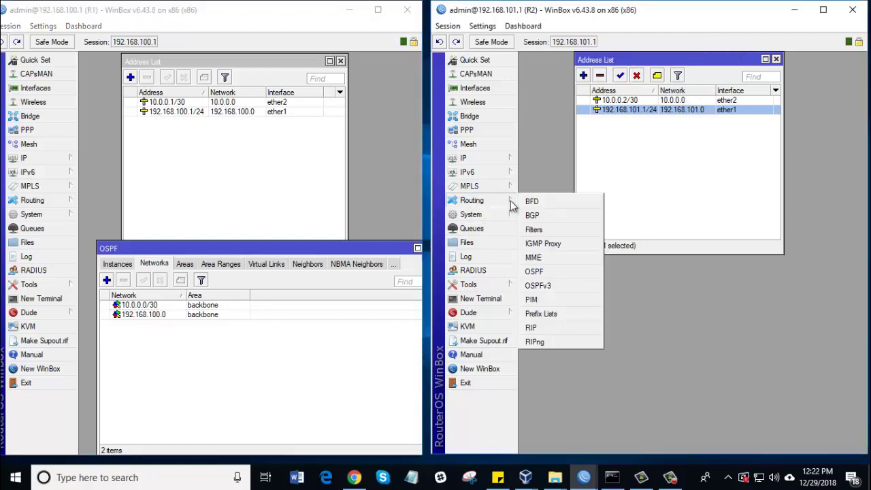
{"action": "left_click", "coordinate": [544, 272]}
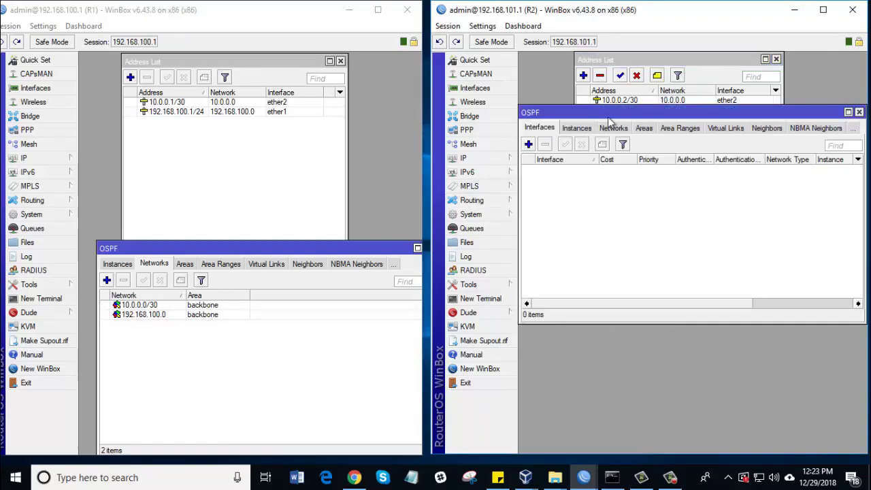
{"action": "left_click", "coordinate": [614, 126]}
{"action": "left_click_drag", "start_coordinate": [620, 130], "coordinate": [633, 211]}
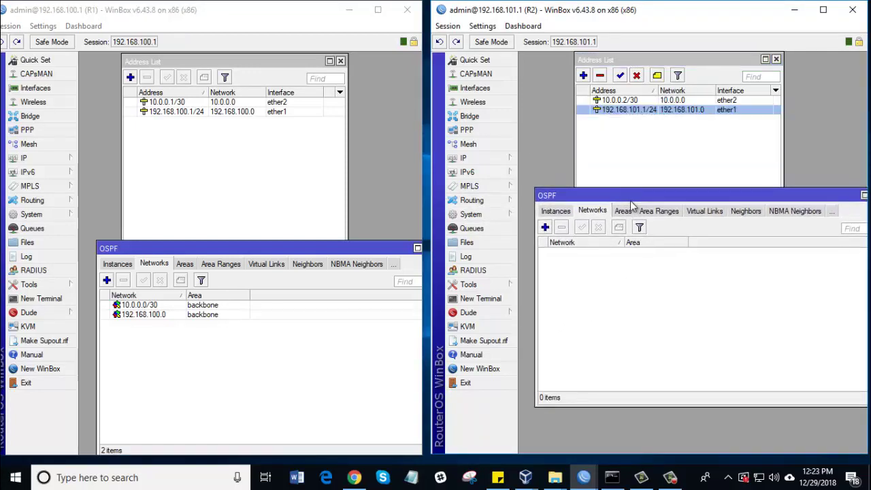
Add the OSPF network 10.0.0.0/30 in the backbone area on R2.
{"action": "left_click", "coordinate": [547, 228]}
{"action": "left_click_drag", "start_coordinate": [697, 142], "coordinate": [694, 267]}
{"action": "type", "text": "10"}
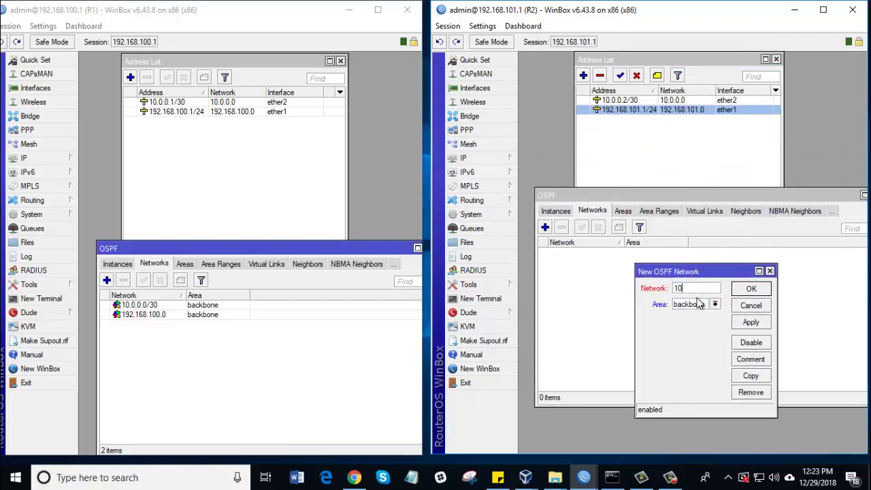
{"action": "type", "text": ".0.0/30.0/30"}
{"action": "left_click", "coordinate": [751, 323]}
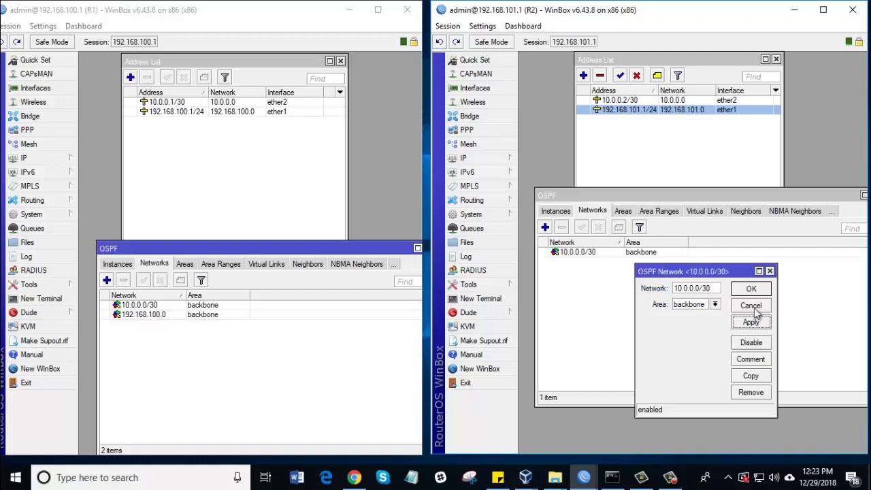
{"action": "left_click", "coordinate": [752, 290]}
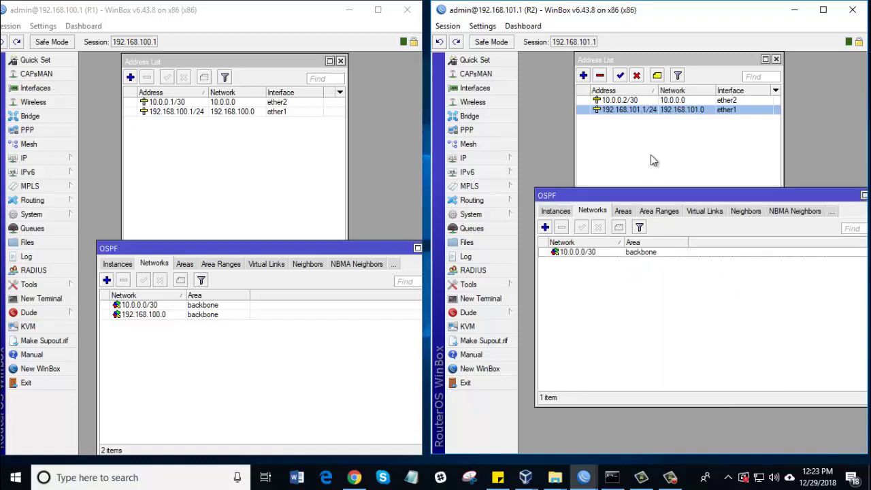
Add R2's LAN 192.168.101.0/24 as an OSPF network in the backbone area.
{"action": "left_click", "coordinate": [545, 228]}
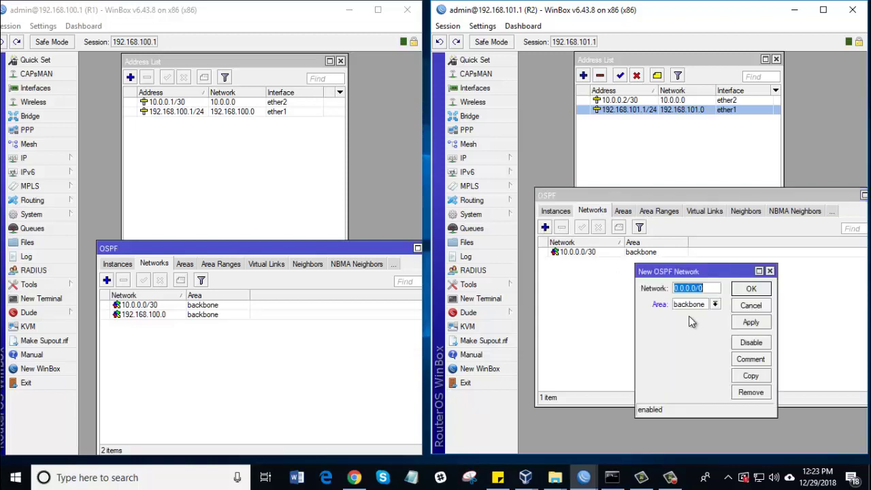
{"action": "type", "text": "192.168.101.0"}
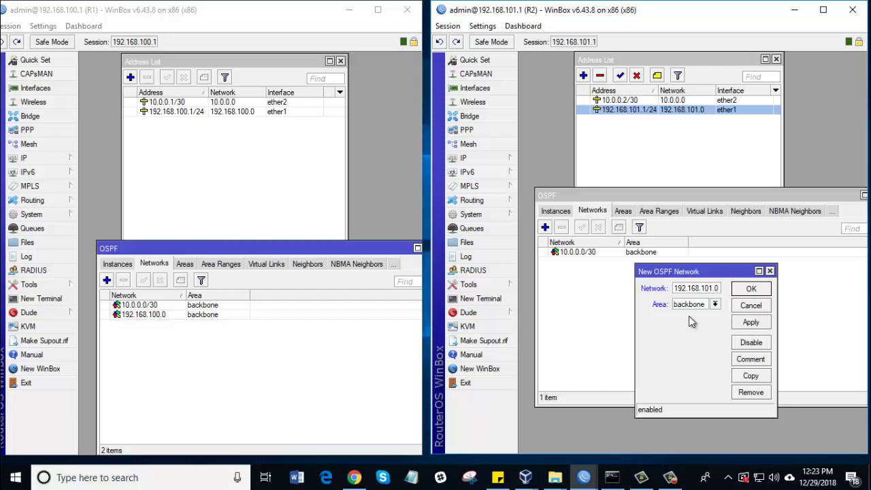
{"action": "type", "text": "/24"}
{"action": "left_click", "coordinate": [751, 322]}
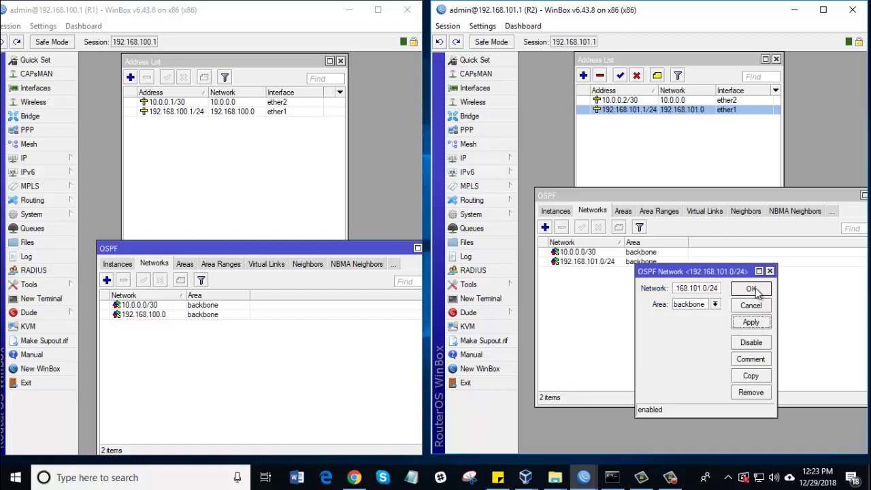
{"action": "left_click", "coordinate": [751, 288]}
Correct R1's LAN entry in the OSPF networks to 192.168.100.0/24.
{"action": "left_click_drag", "start_coordinate": [185, 295], "coordinate": [209, 297]}
{"action": "double_click", "coordinate": [175, 316]}
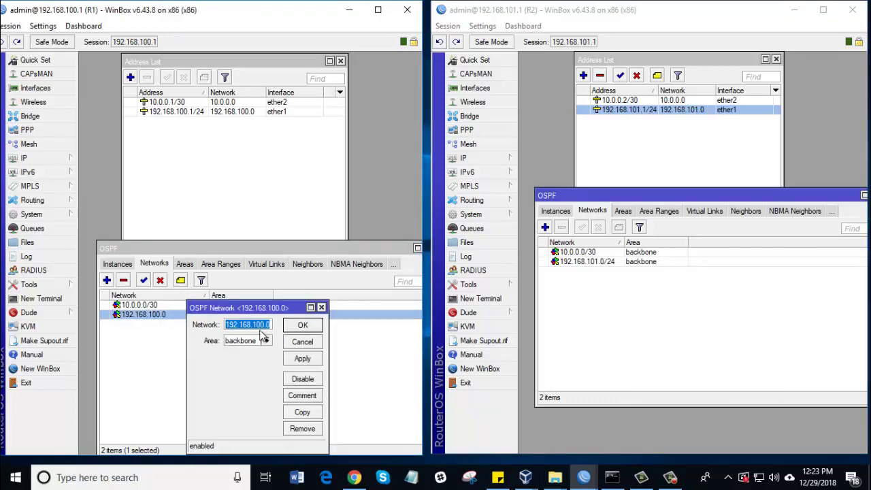
{"action": "left_click", "coordinate": [264, 325]}
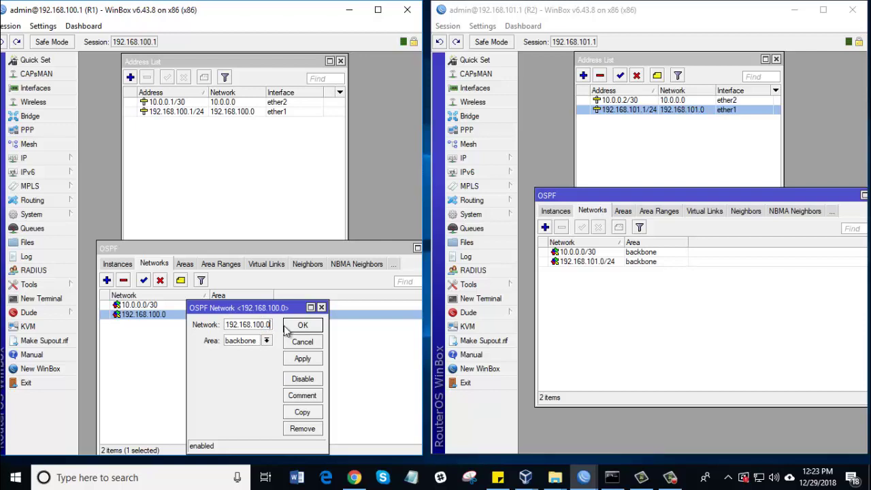
{"action": "type", "text": "/24"}
{"action": "left_click", "coordinate": [303, 359]}
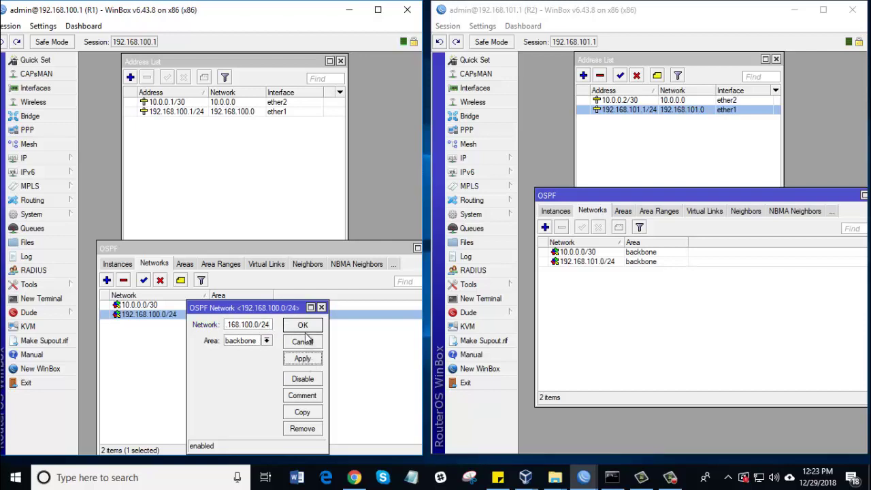
{"action": "left_click", "coordinate": [304, 328]}
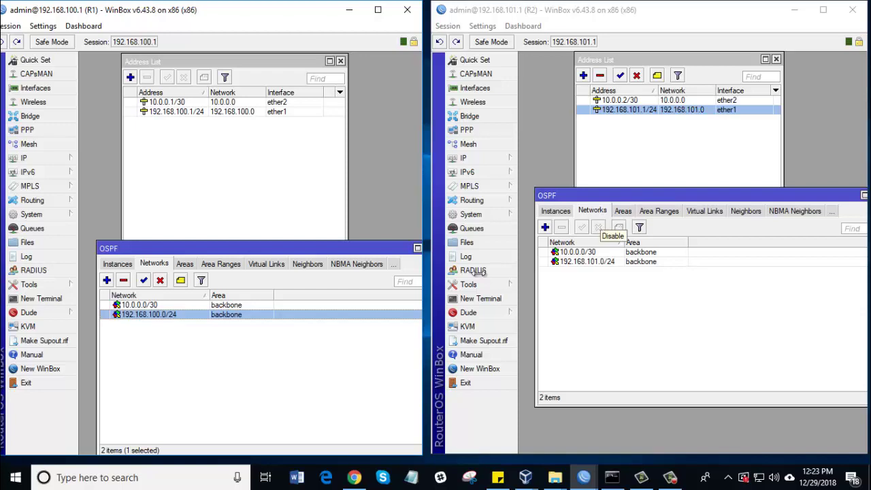
Open R1's IP route list to check for routes learned through OSPF.
{"action": "left_click", "coordinate": [30, 162]}
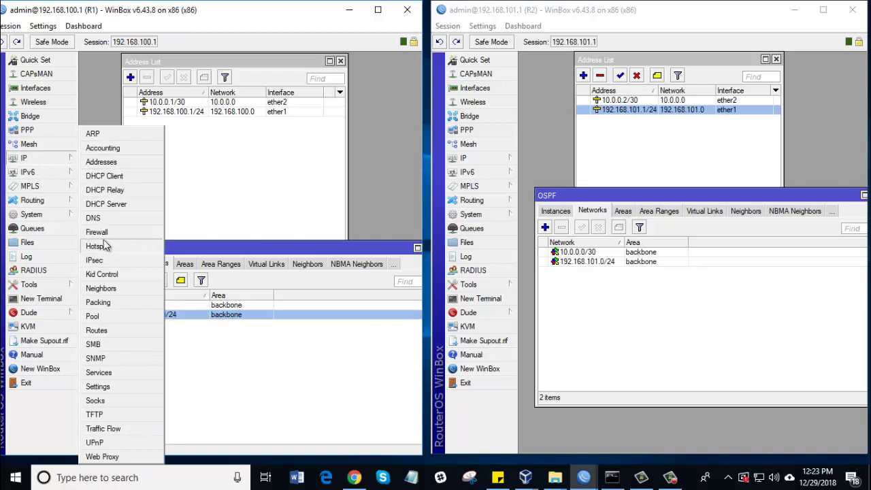
{"action": "left_click", "coordinate": [97, 330]}
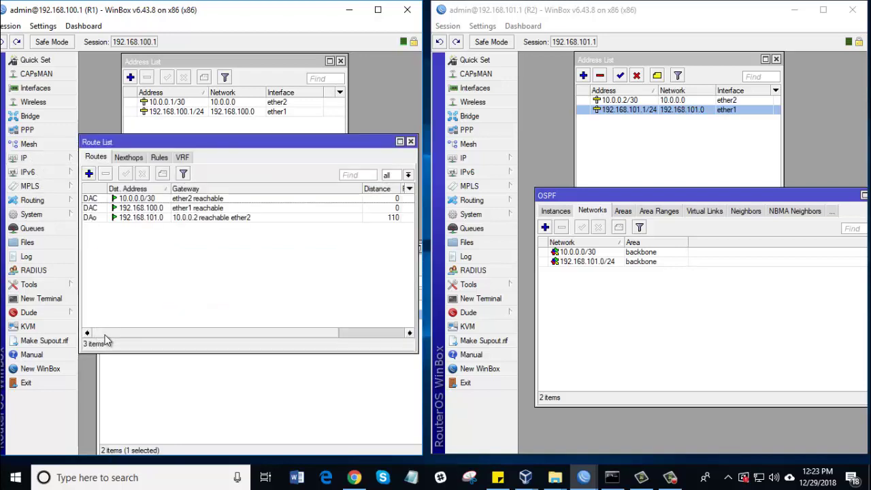
Select R1's OSPF-learned route, open R2's IP route list and inspect its OSPF route to R1's LAN.
{"action": "left_click", "coordinate": [225, 219]}
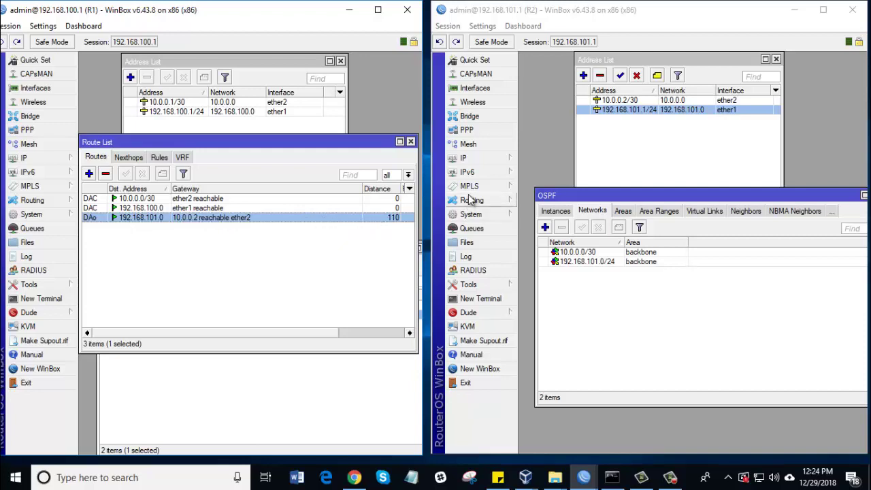
{"action": "left_click", "coordinate": [470, 158]}
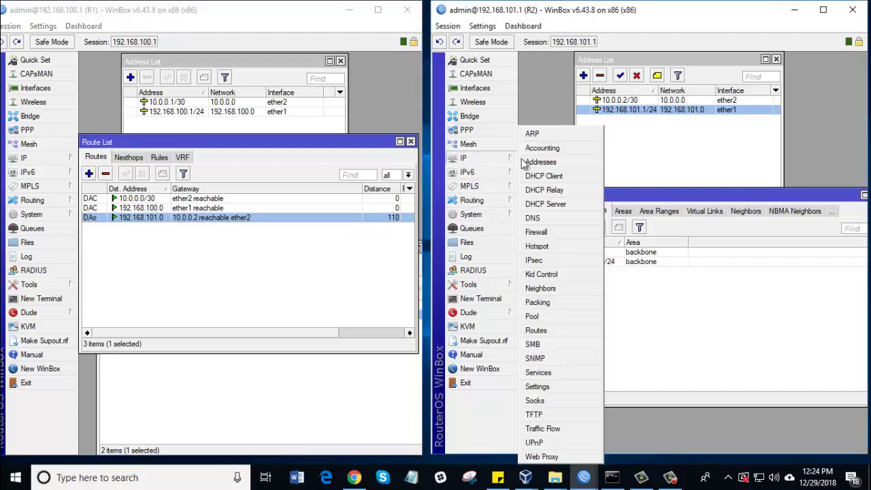
{"action": "left_click", "coordinate": [544, 330]}
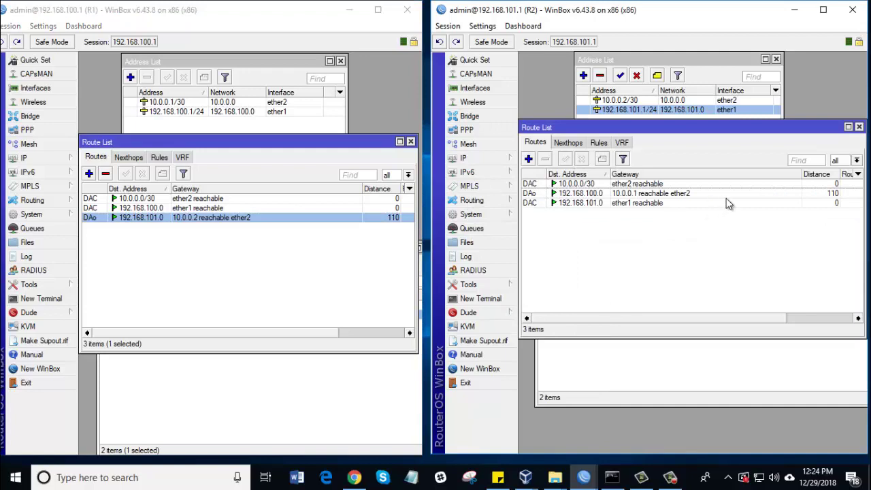
{"action": "left_click", "coordinate": [704, 194]}
{"action": "left_click_drag", "start_coordinate": [679, 128], "coordinate": [690, 299]}
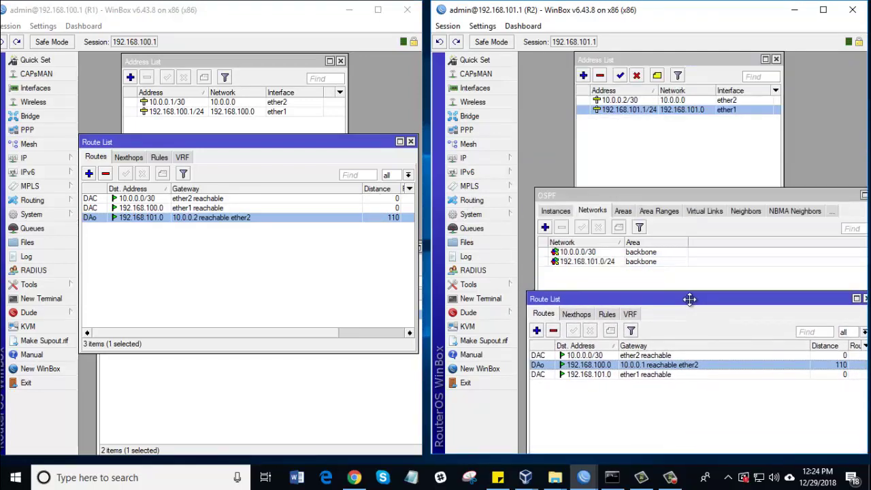
Test connectivity from R1 to R2's LAN by pinging 192.168.101.1 in a new terminal, and stop the ping.
{"action": "left_click", "coordinate": [47, 300]}
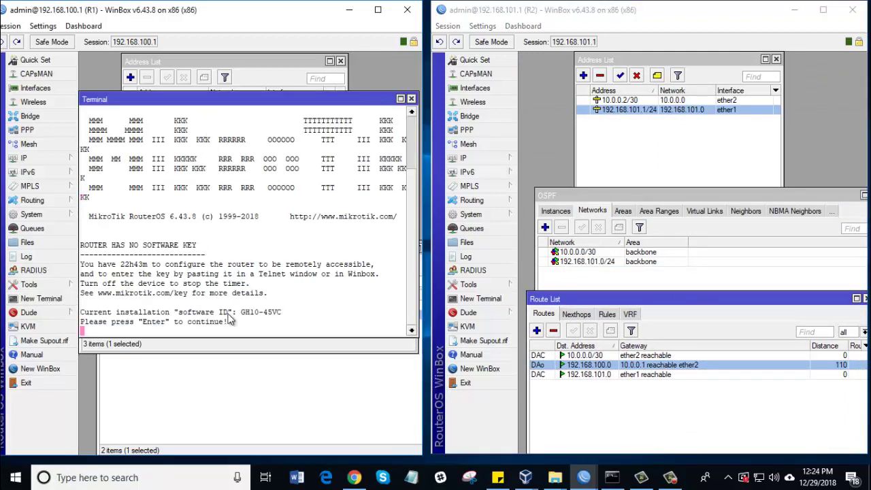
{"action": "key", "text": "Return"}
{"action": "key", "text": "Return"}
{"action": "type", "text": "ping "}
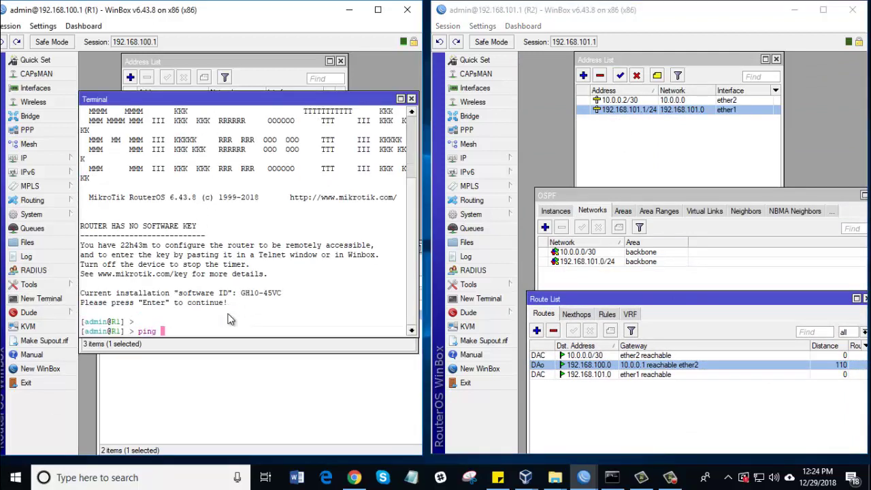
{"action": "type", "text": "192.168."}
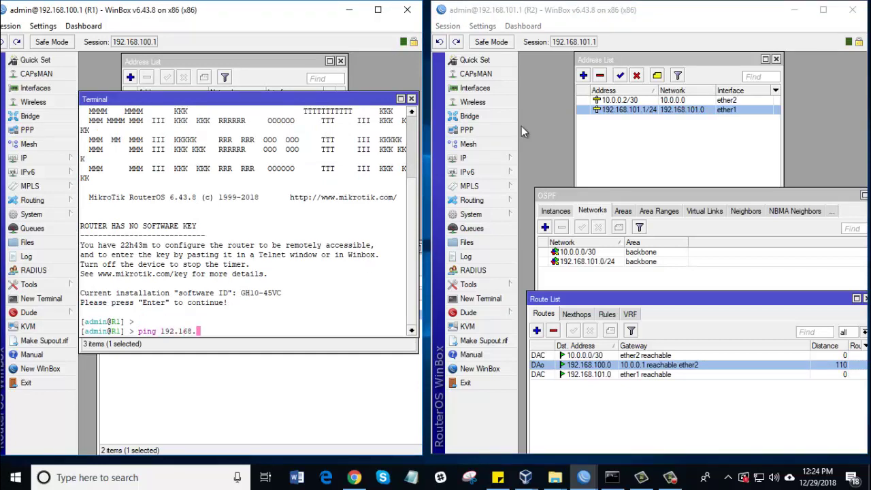
{"action": "type", "text": "101.1"}
{"action": "key", "text": "Return"}
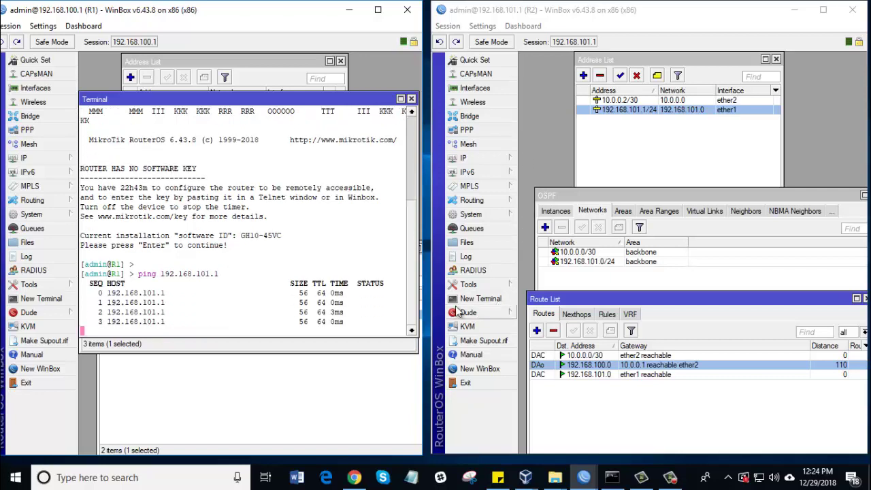
{"action": "key", "text": "ctrl+c"}
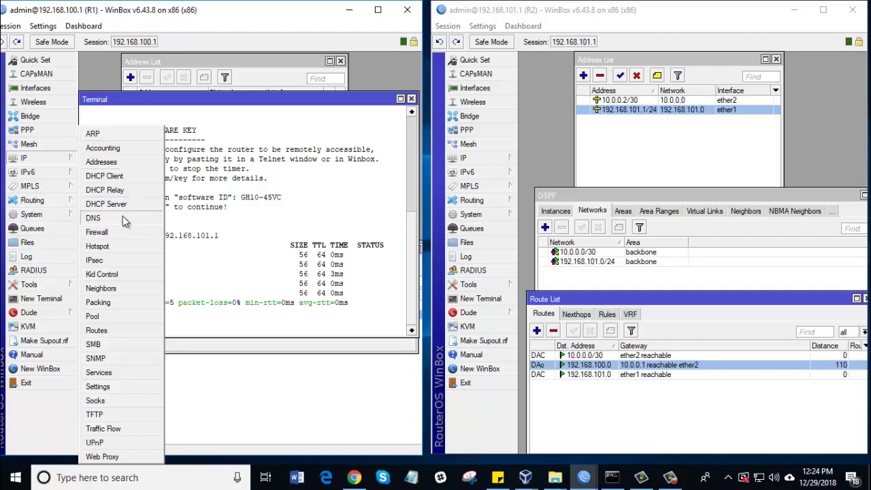
Check R1's IP addresses and ping its LAN address 192.168.100.1 from a new terminal on R2.
{"action": "left_click", "coordinate": [98, 162]}
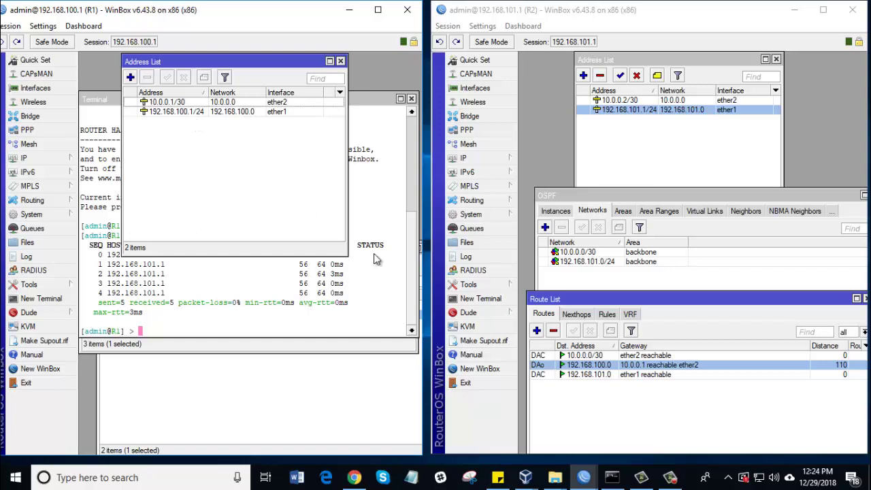
{"action": "left_click", "coordinate": [477, 298]}
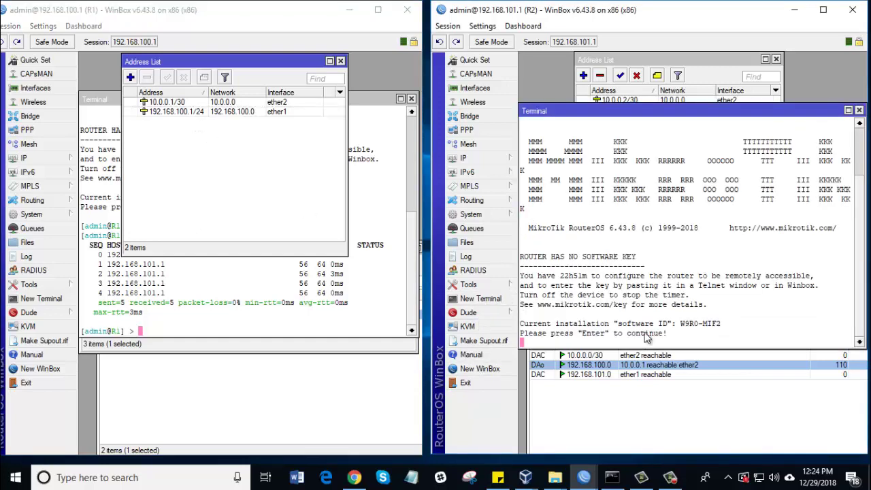
{"action": "key", "text": "Return"}
{"action": "key", "text": "Return"}
{"action": "type", "text": "ping"}
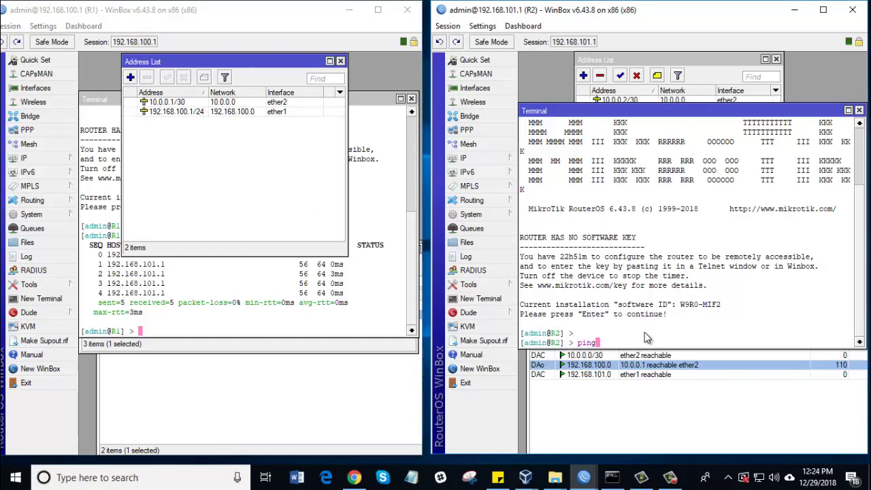
{"action": "type", "text": " 192.168.100.1"}
{"action": "key", "text": "Return"}
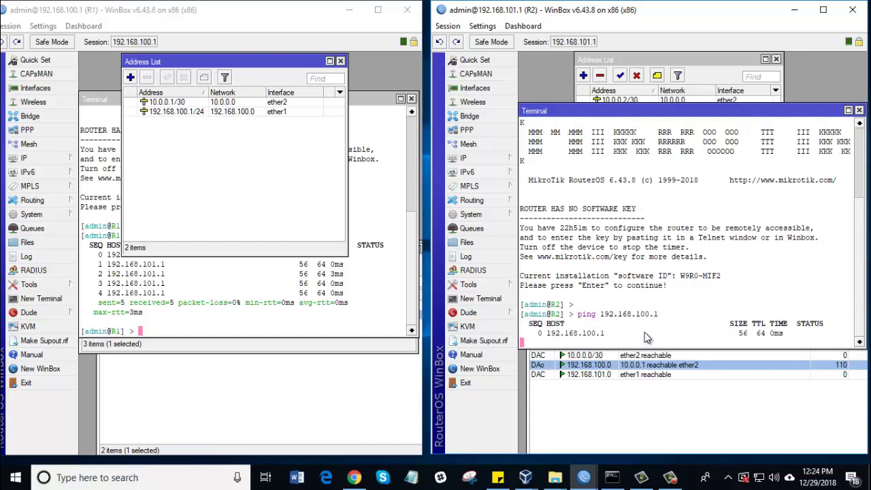